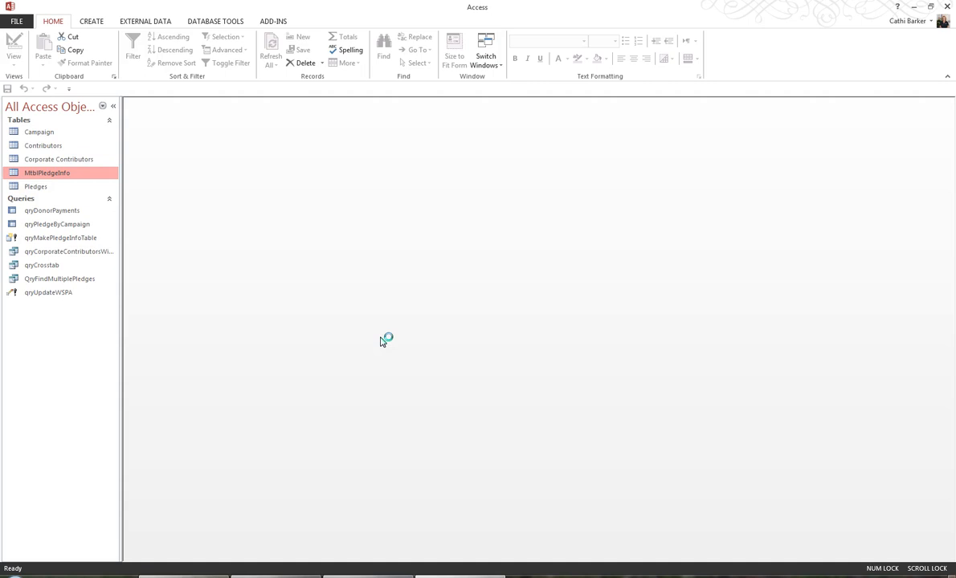
Step: Create a new query in design view from the Corporate Contributors table and enlarge its field list to show all fields
click(91, 22)
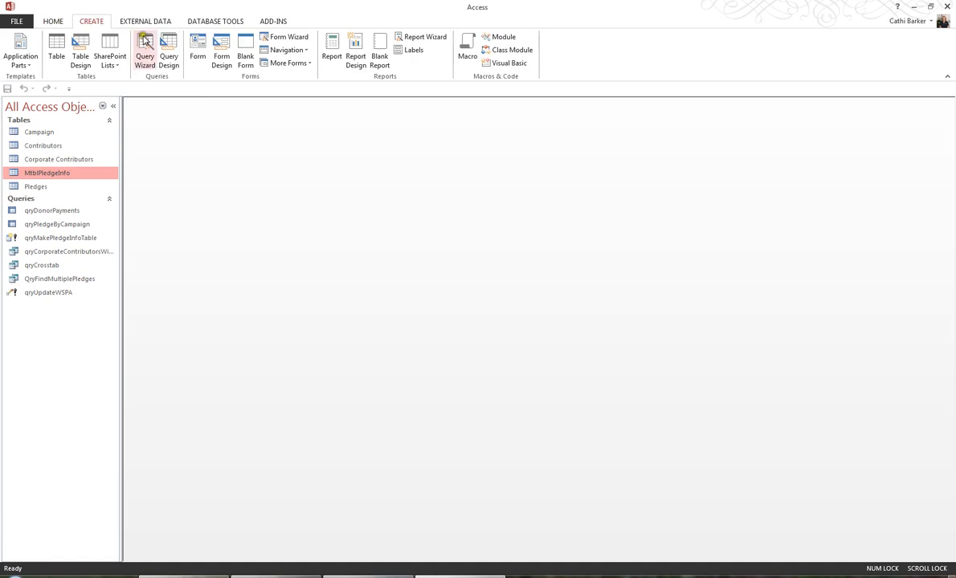
click(169, 60)
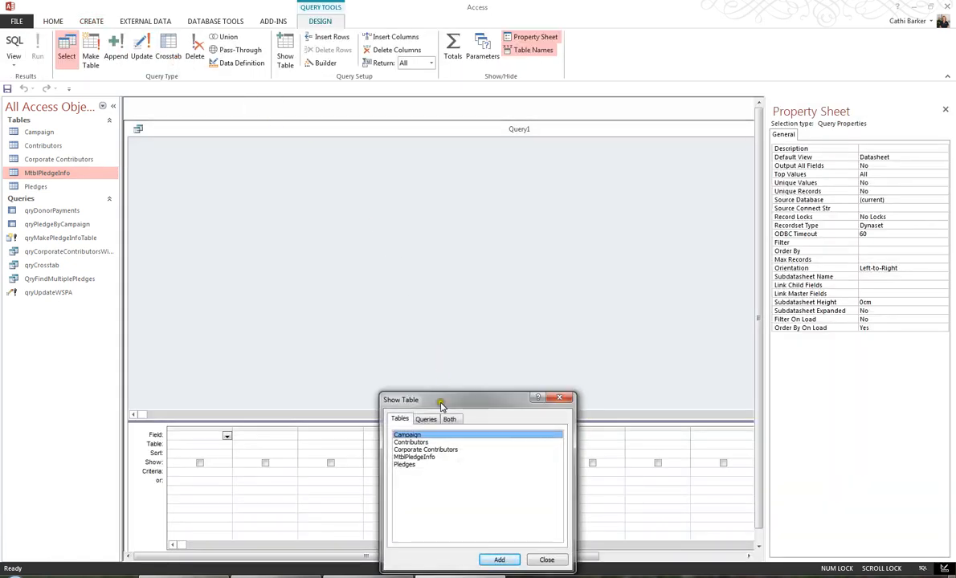
click(436, 450)
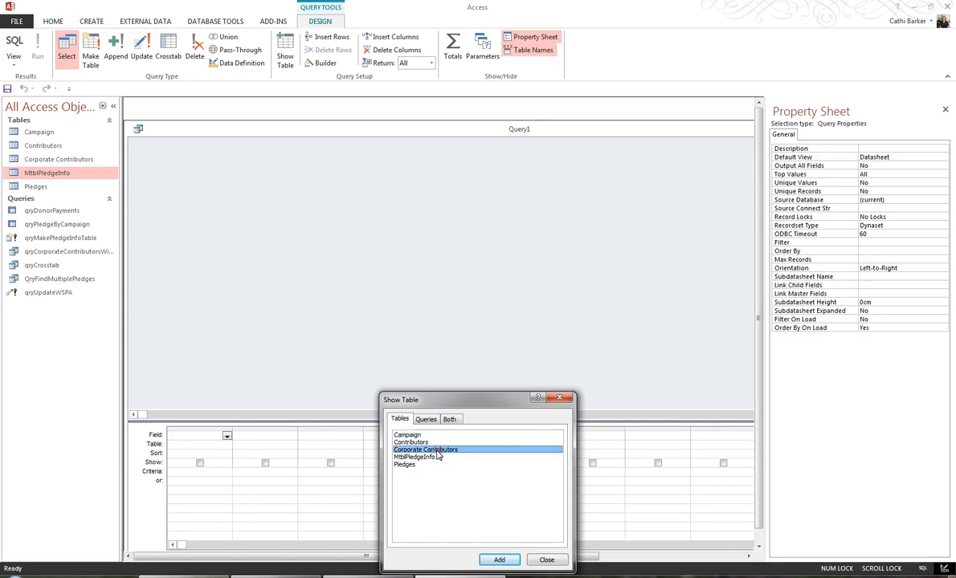
click(498, 559)
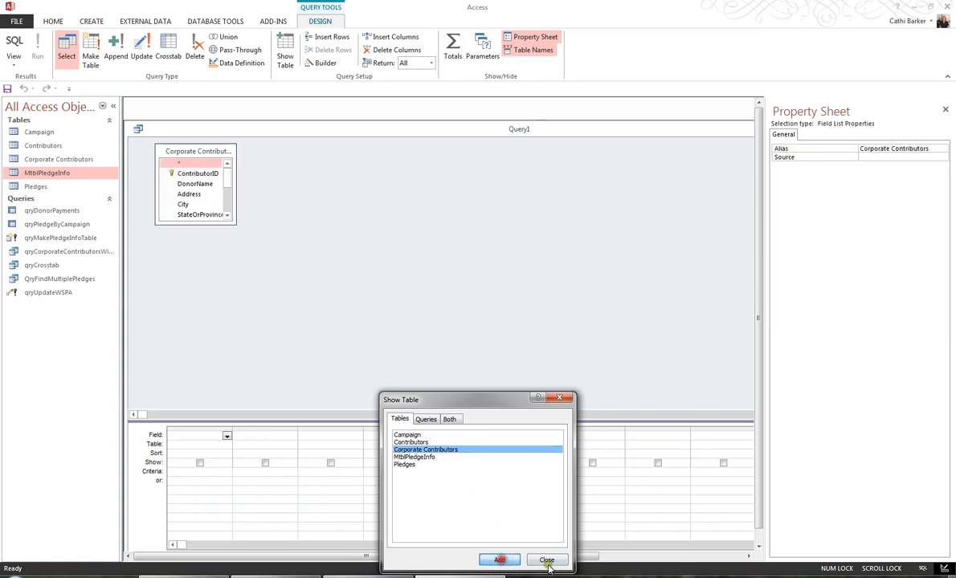
click(556, 562)
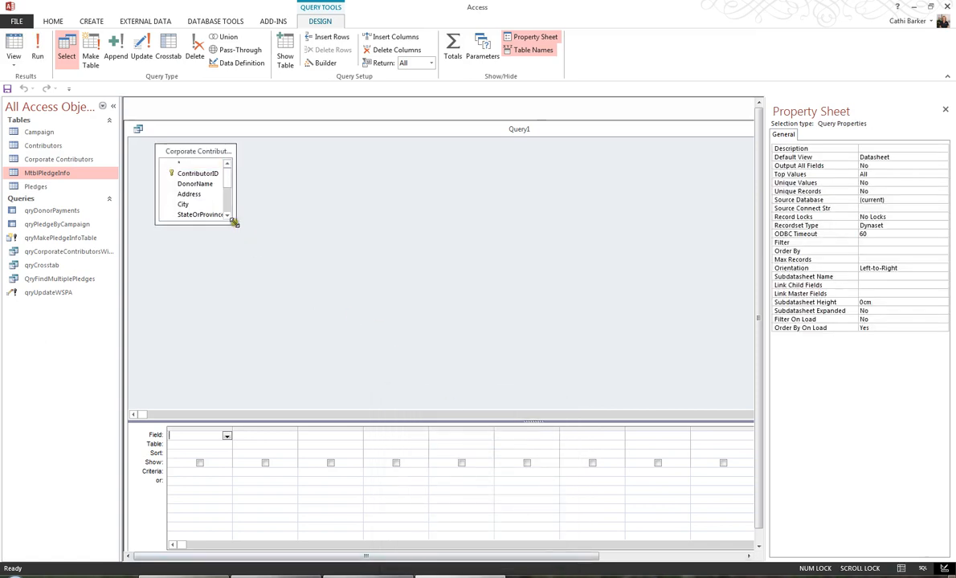
drag(235, 223, 321, 319)
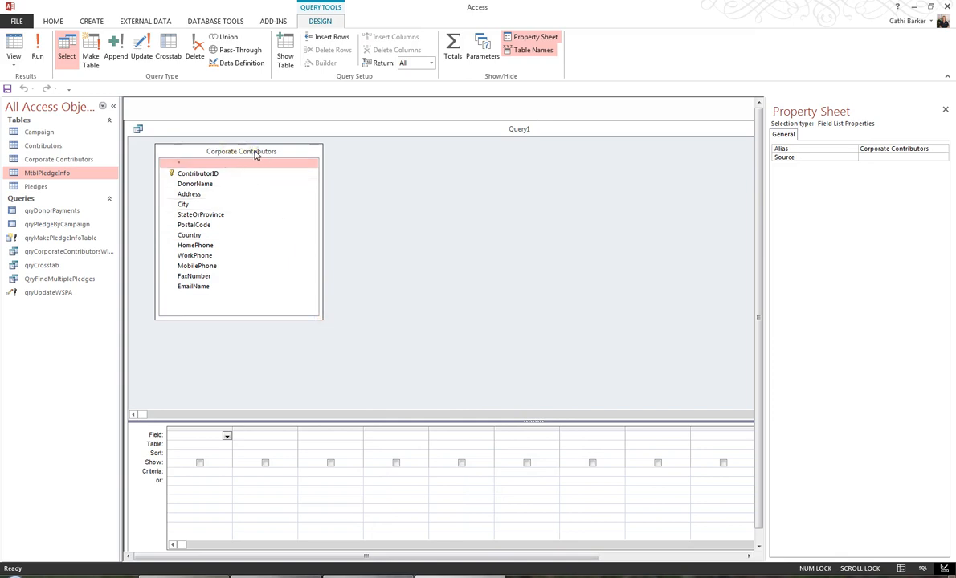
click(255, 153)
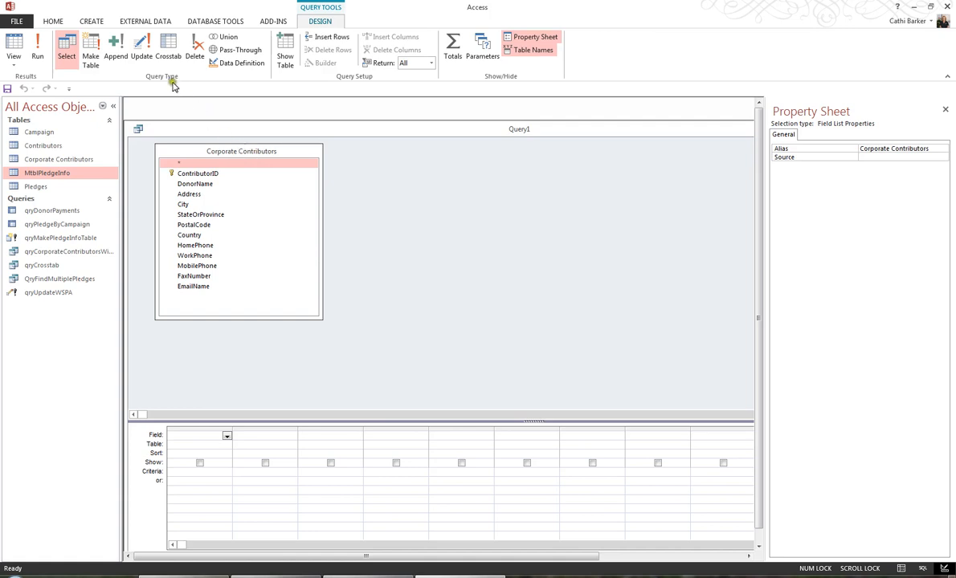
Step: Turn the query into an append query that targets the Contributors table in the current database
click(117, 60)
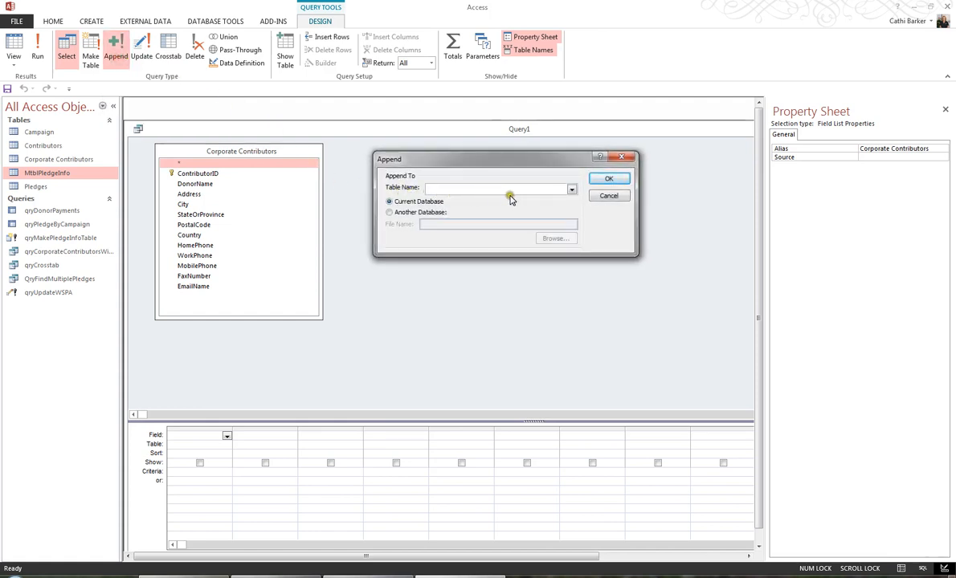
click(571, 189)
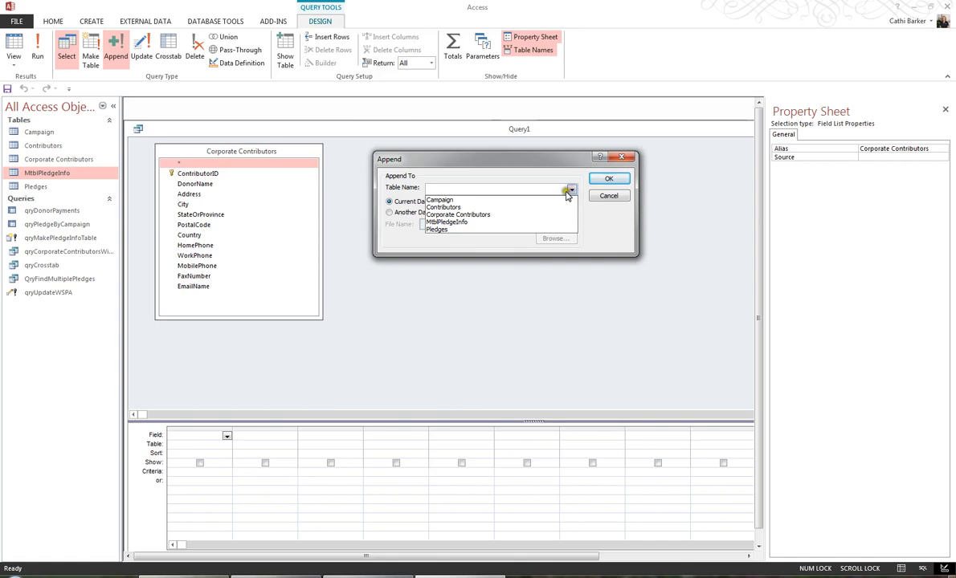
click(549, 208)
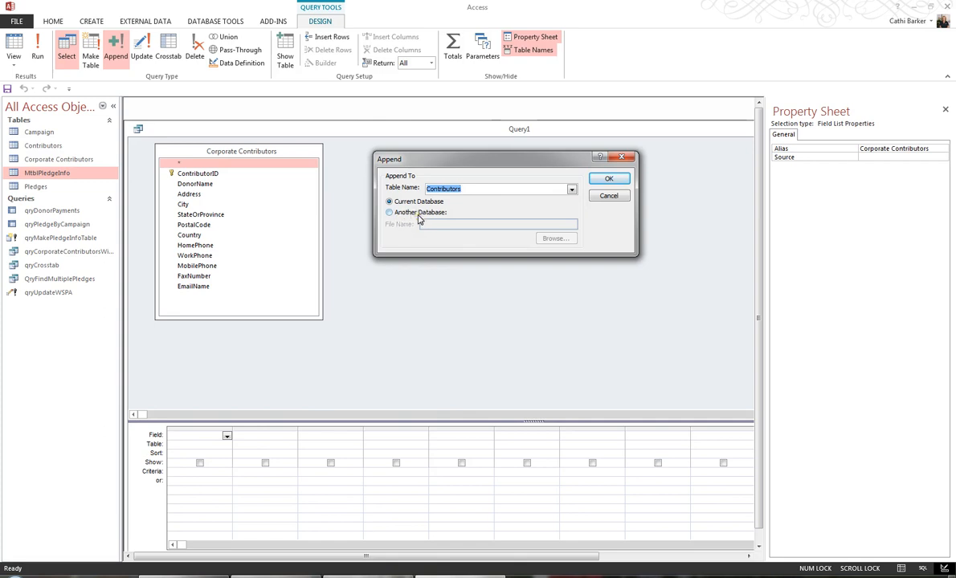
click(610, 179)
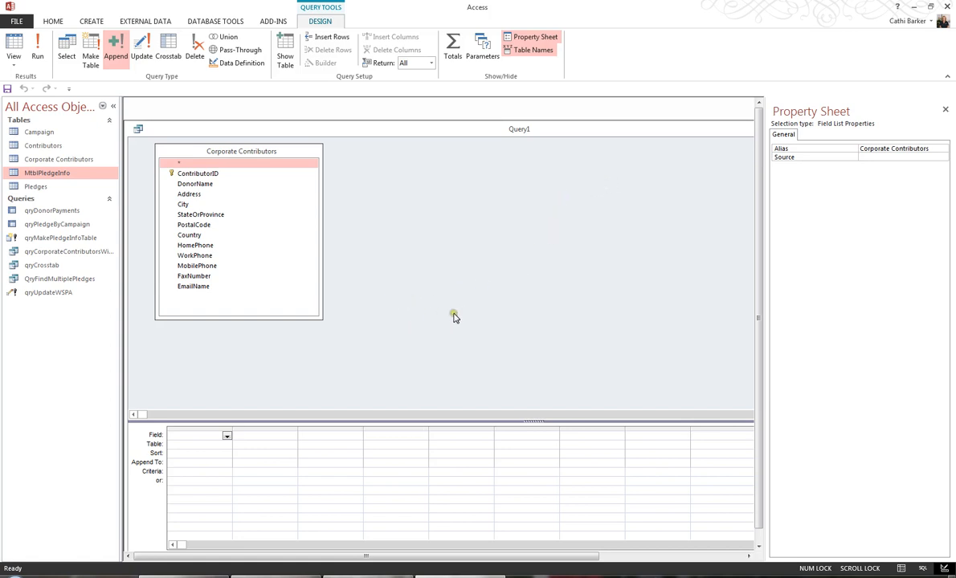
Step: Add every Corporate Contributors field except ContributorID to the query grid and close the property sheet
double_click(234, 153)
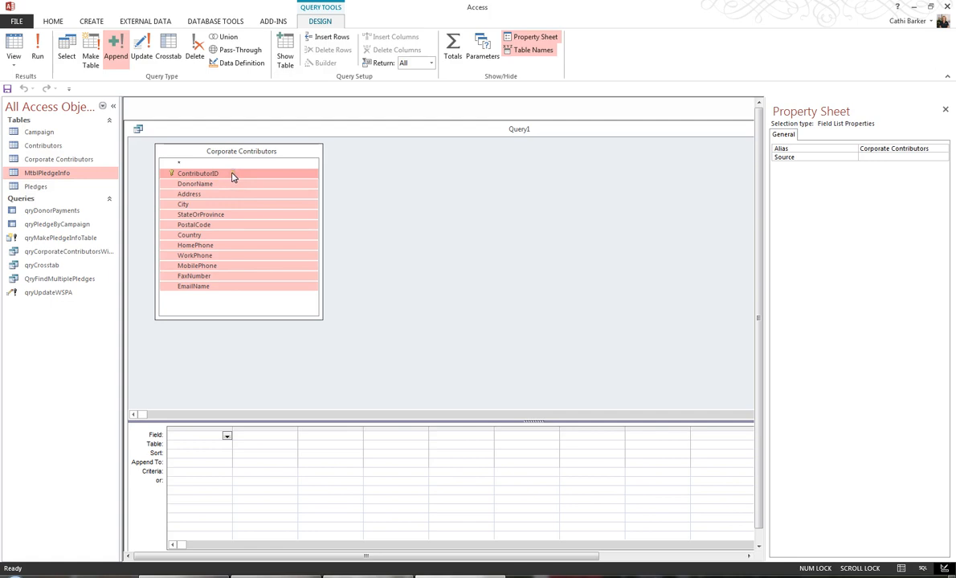
ctrl+click(233, 177)
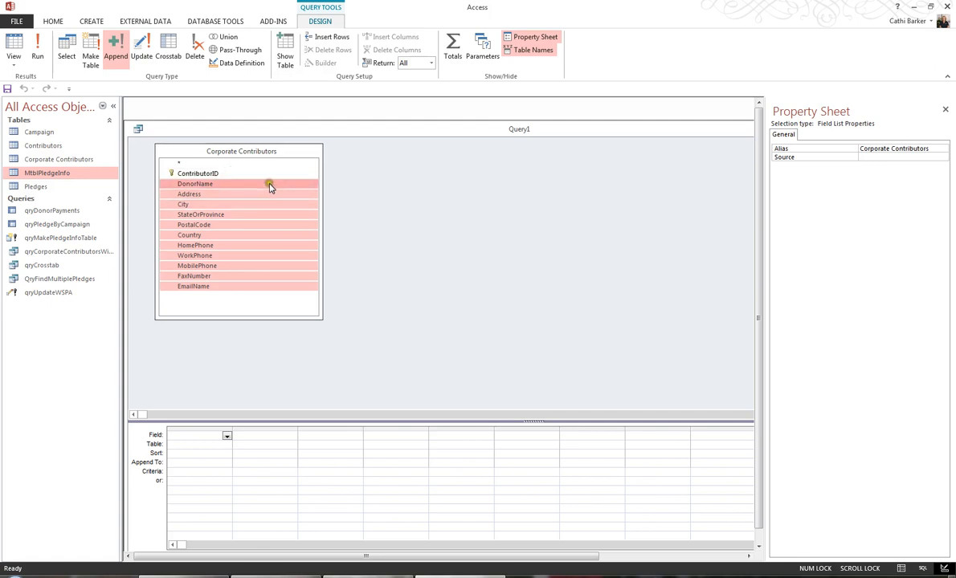
drag(270, 187, 203, 441)
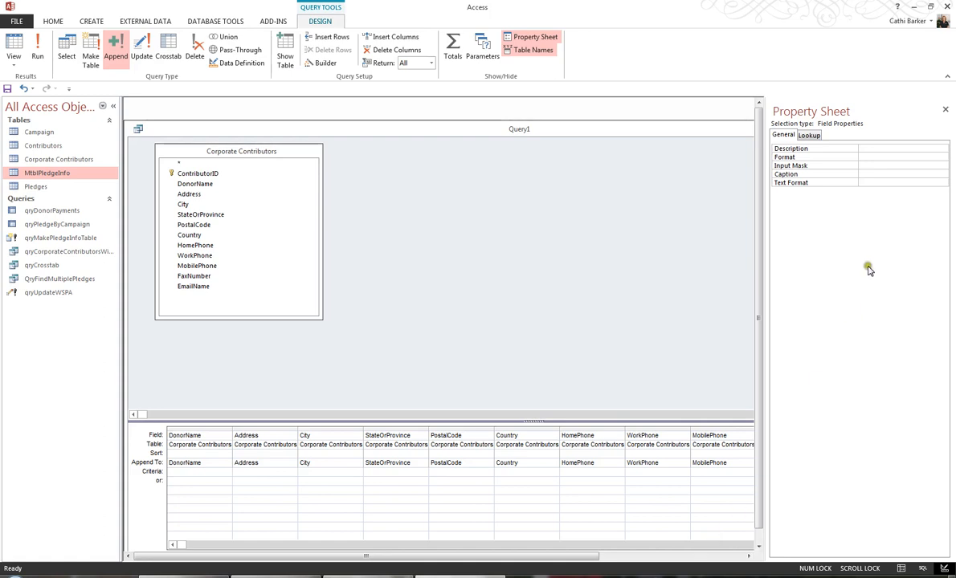
click(945, 110)
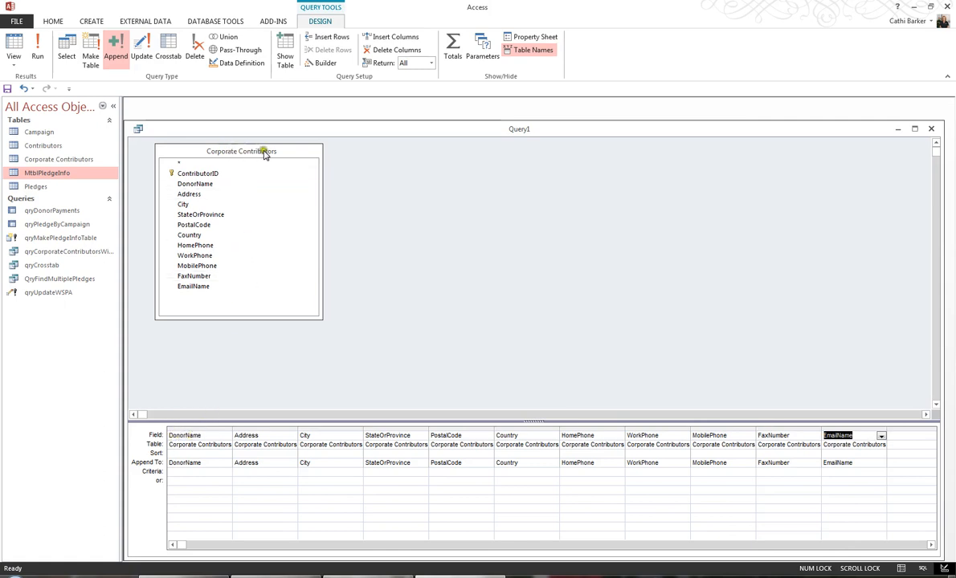
Step: Review the available append targets for the DonorName column and choose DonorName
click(208, 463)
click(226, 464)
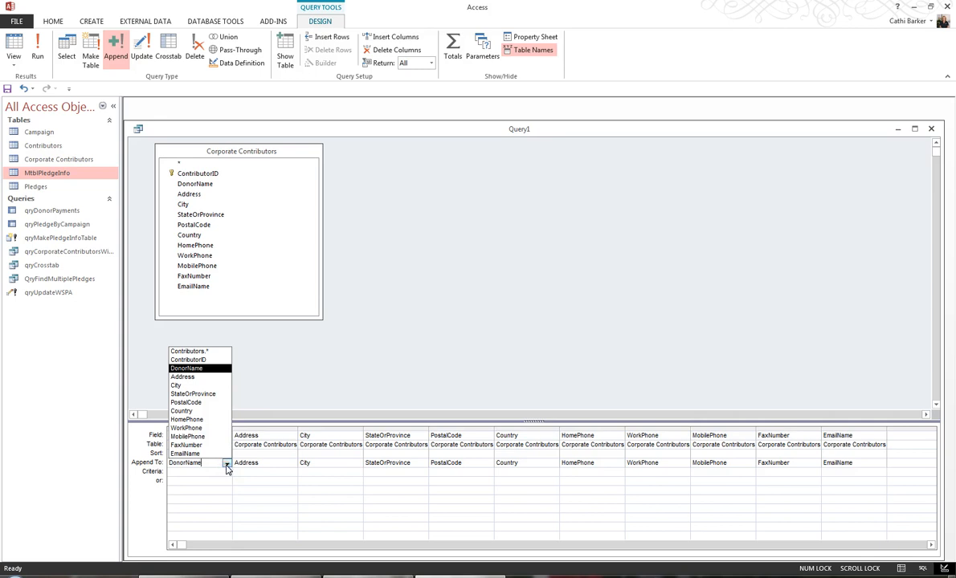
click(211, 369)
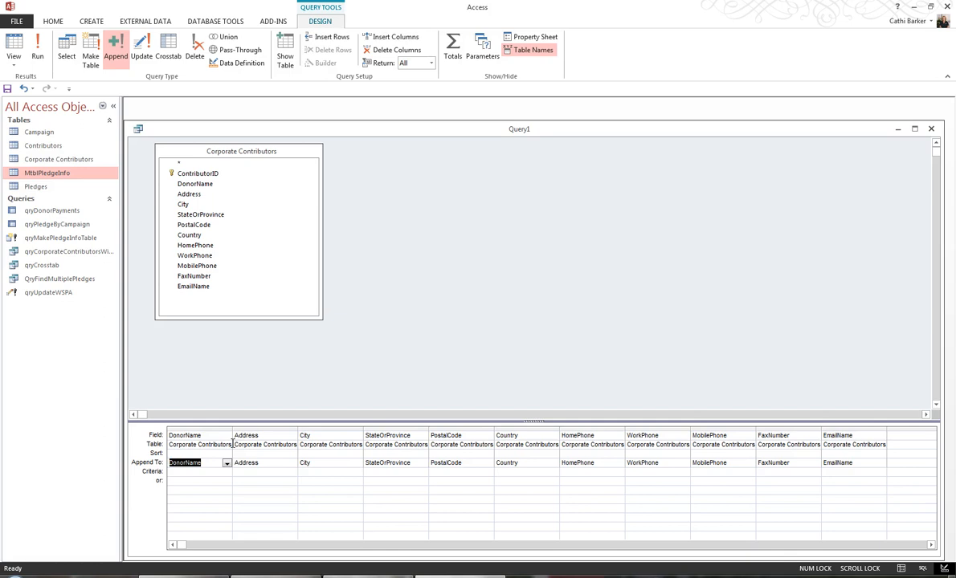
Step: Close the query design and save the query as qryAppendCorpContributors
click(929, 128)
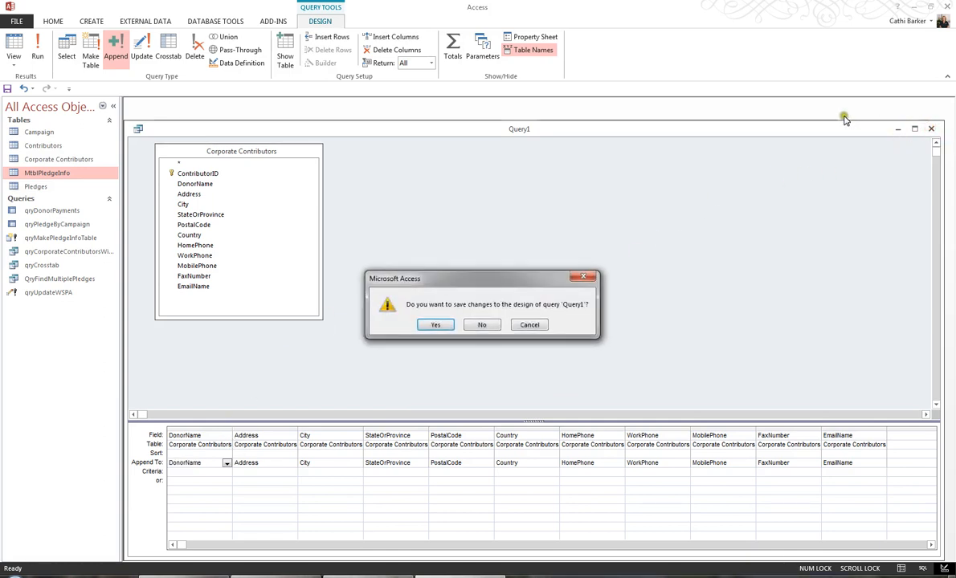
key(Return)
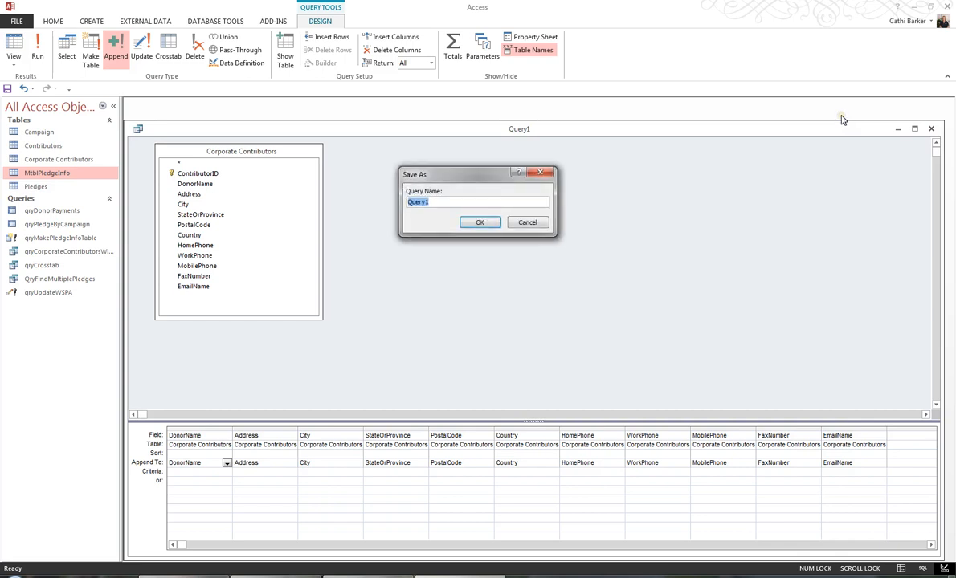
text(q)
key(Left)
key(Left)
key(Left)
key(Left)
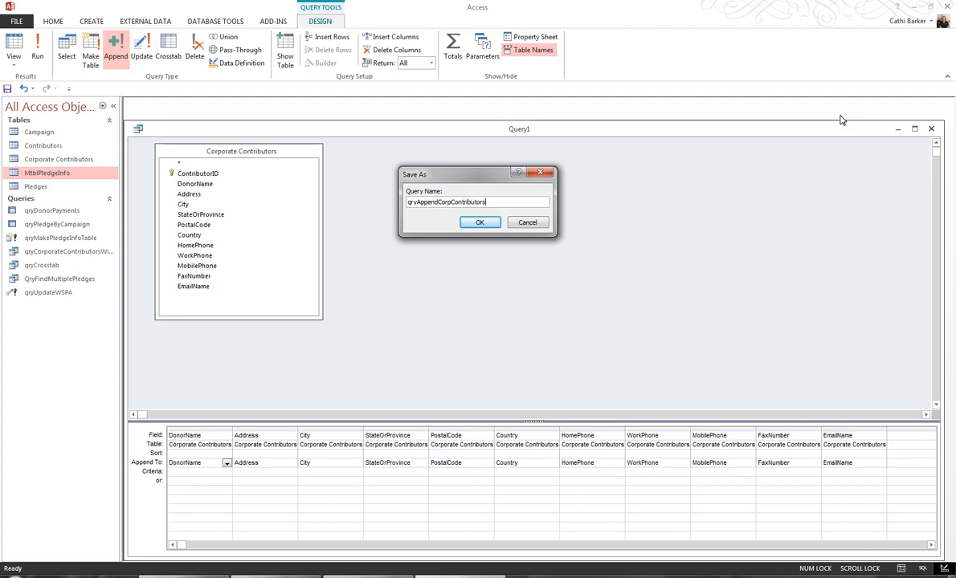
click(491, 226)
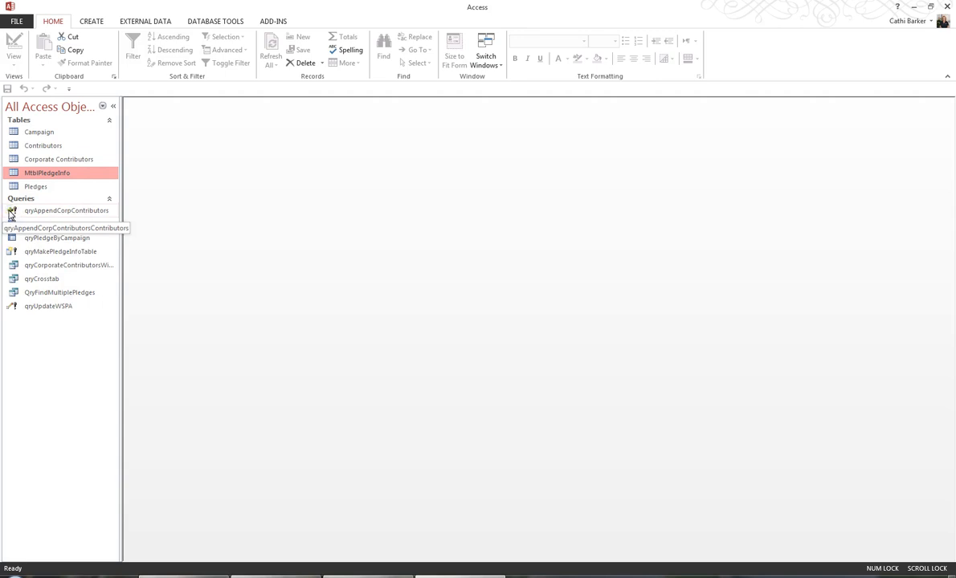
Step: Examine the records in the Corporate Contributors and Contributors tables, closing each table after viewing it
double_click(70, 163)
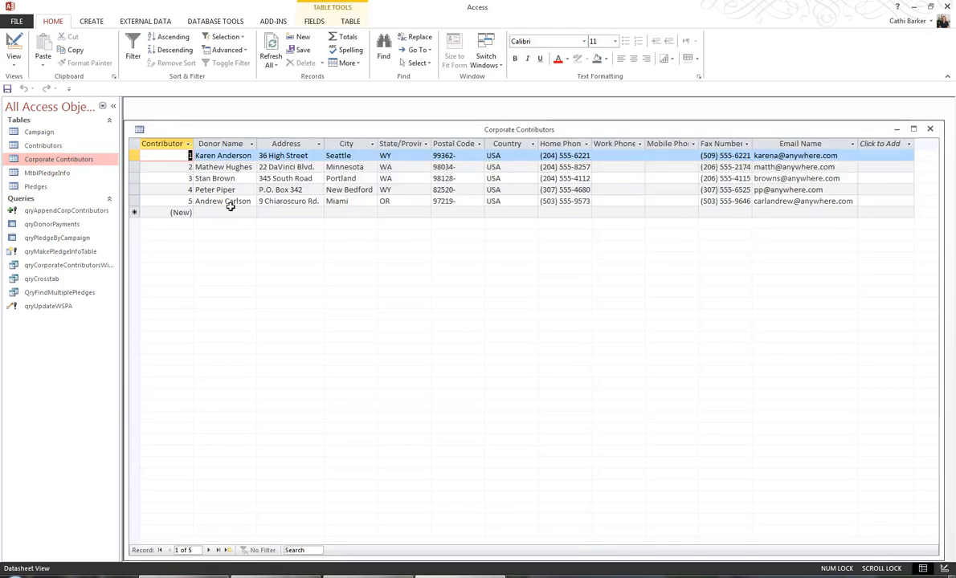
click(930, 129)
double_click(48, 146)
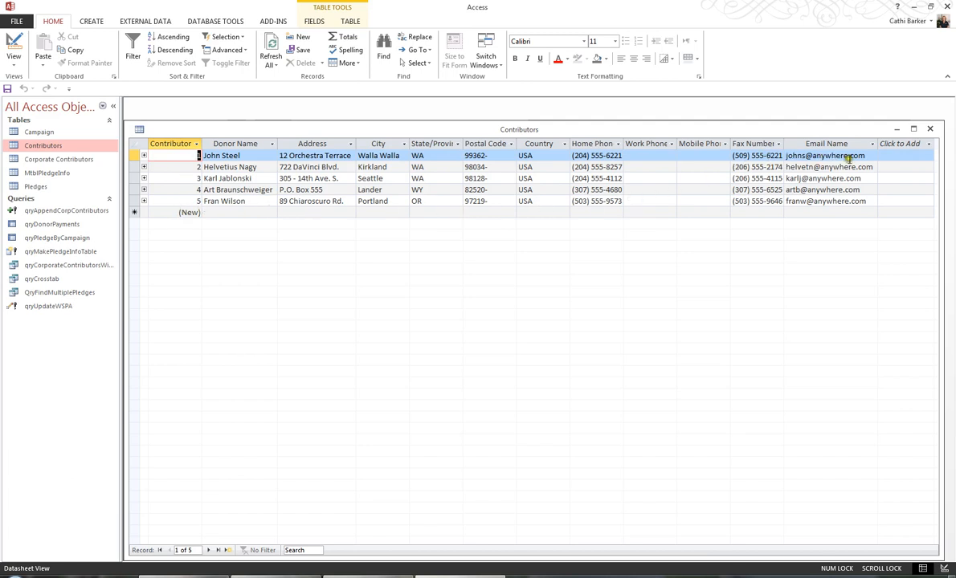
click(930, 129)
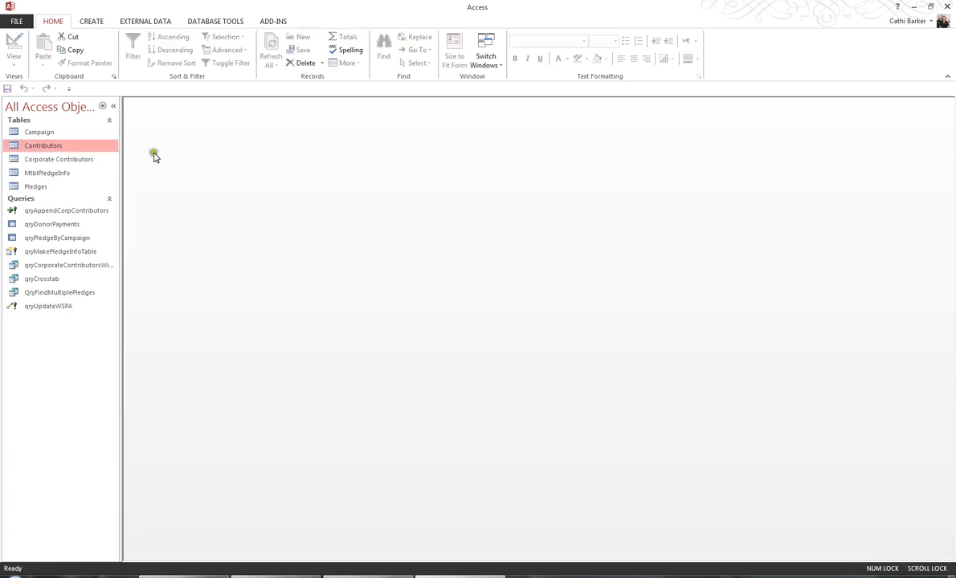
Step: Run qryAppendCorpContributors, accepting the append, and check the Contributors table for the added records before closing it
double_click(48, 212)
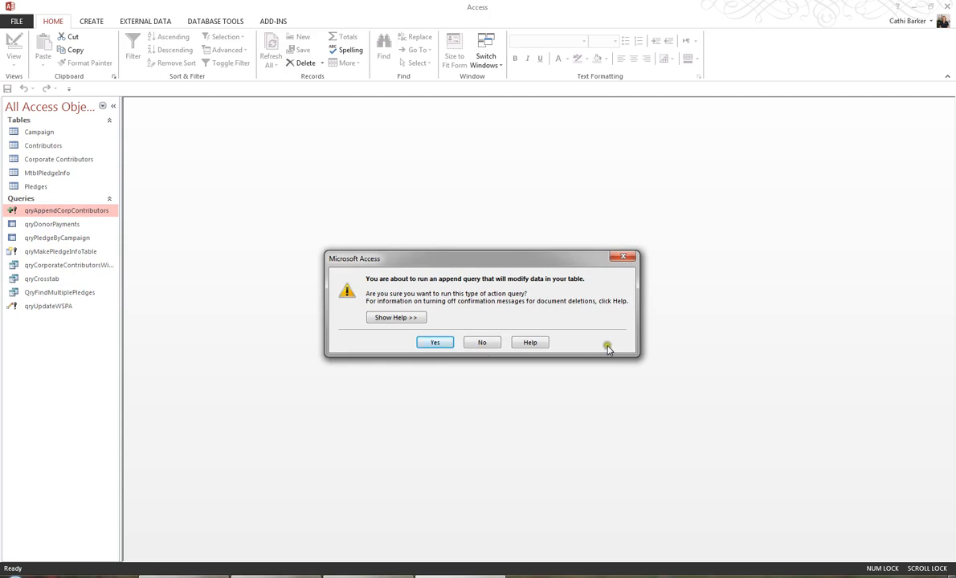
click(443, 344)
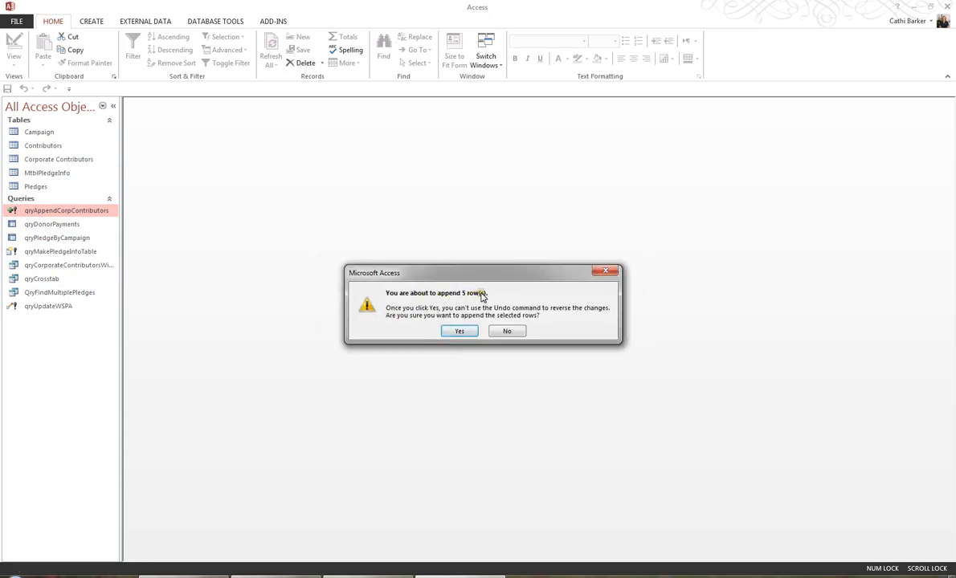
click(460, 333)
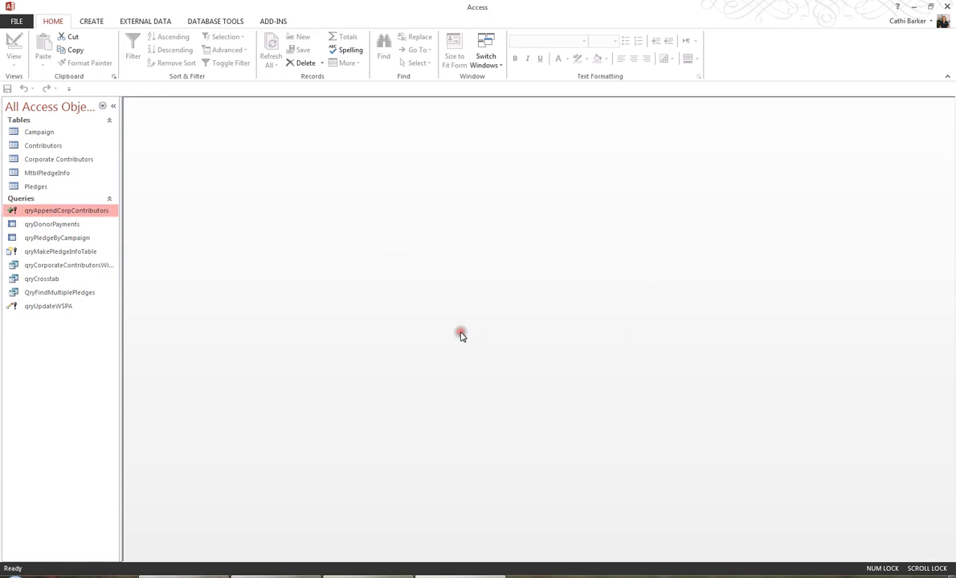
double_click(59, 146)
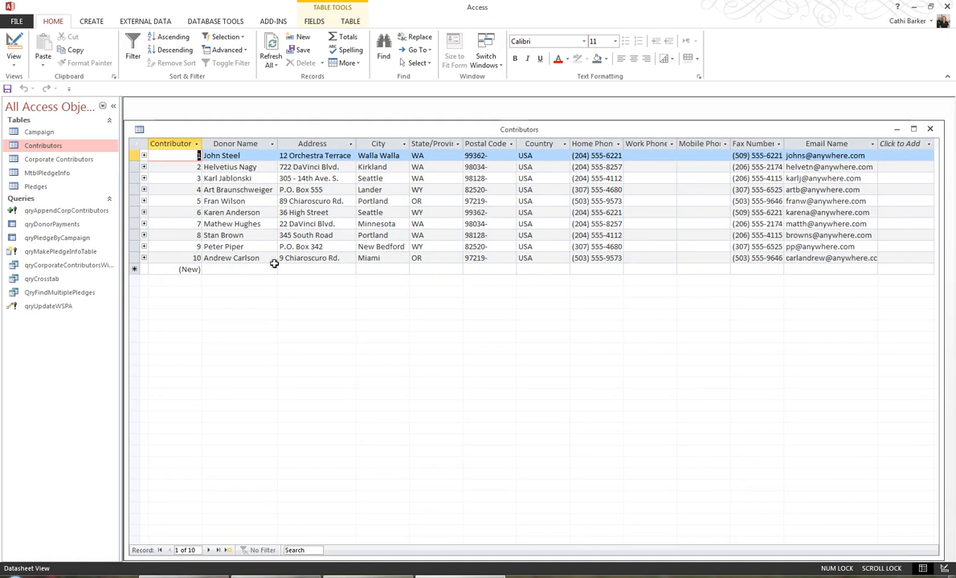
click(929, 129)
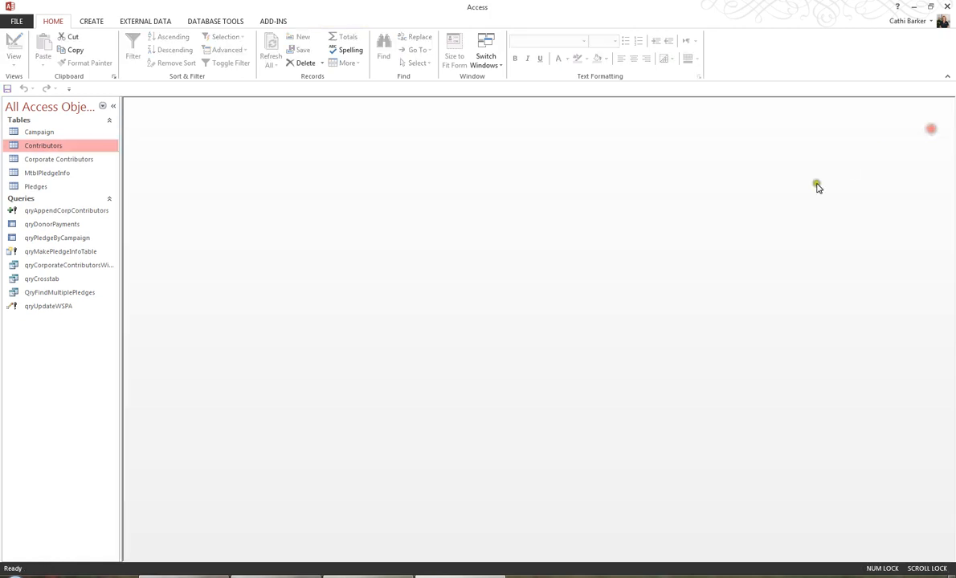